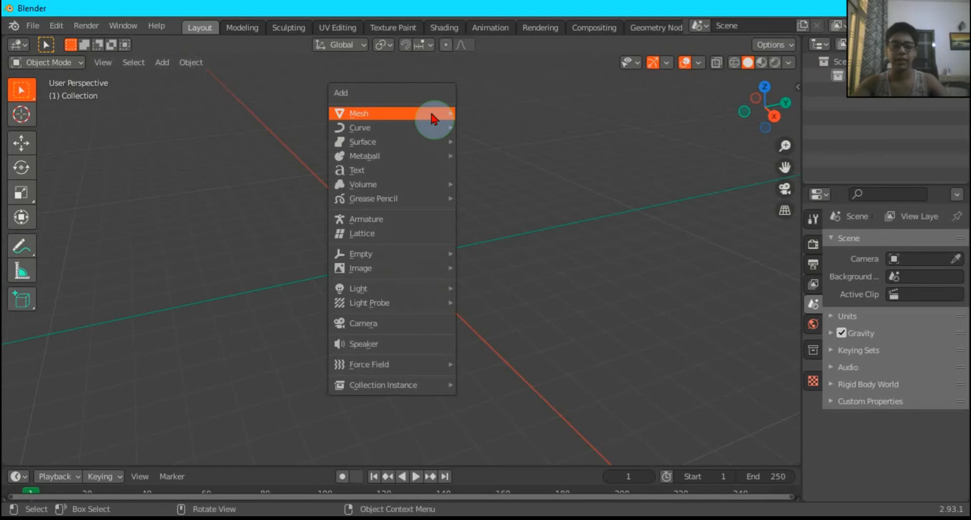
Add a UV sphere and a cube at the world origin
mouse_move(431, 114)
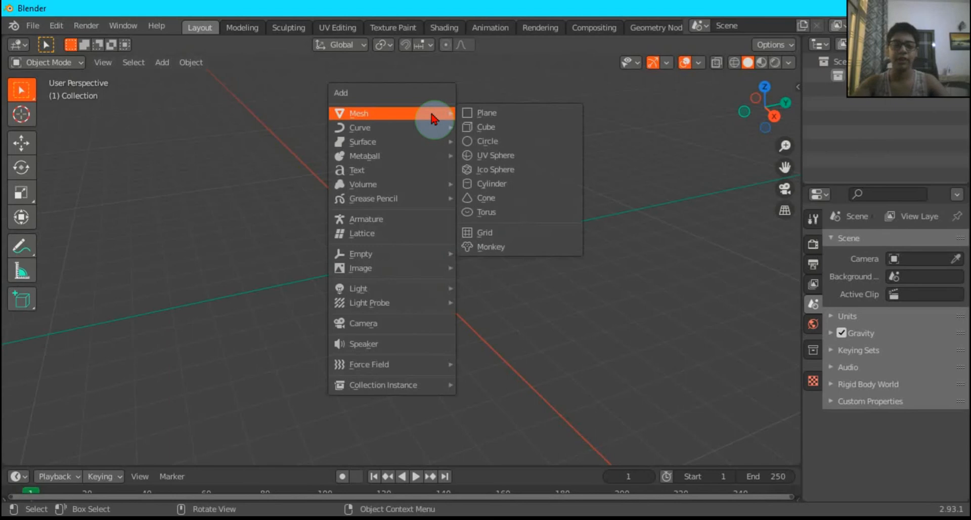
click(491, 153)
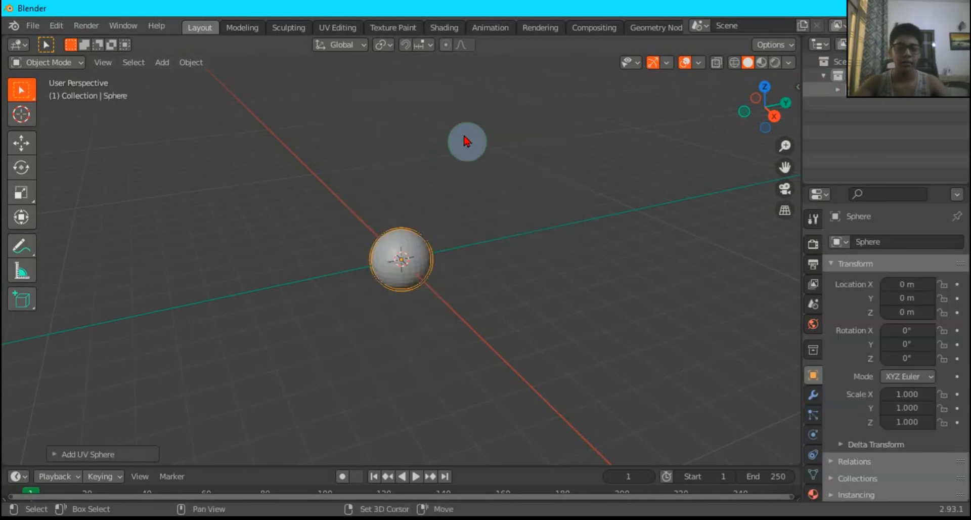
key(shift+a)
mouse_move(463, 129)
click(597, 145)
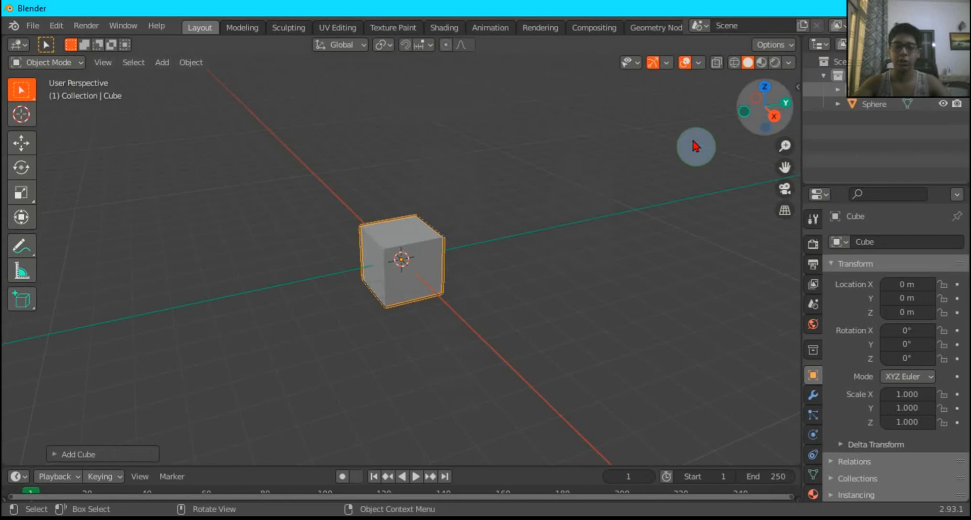
Move the cube down along Z by about 0.94 m so it covers only the sphere's lower half
click(20, 142)
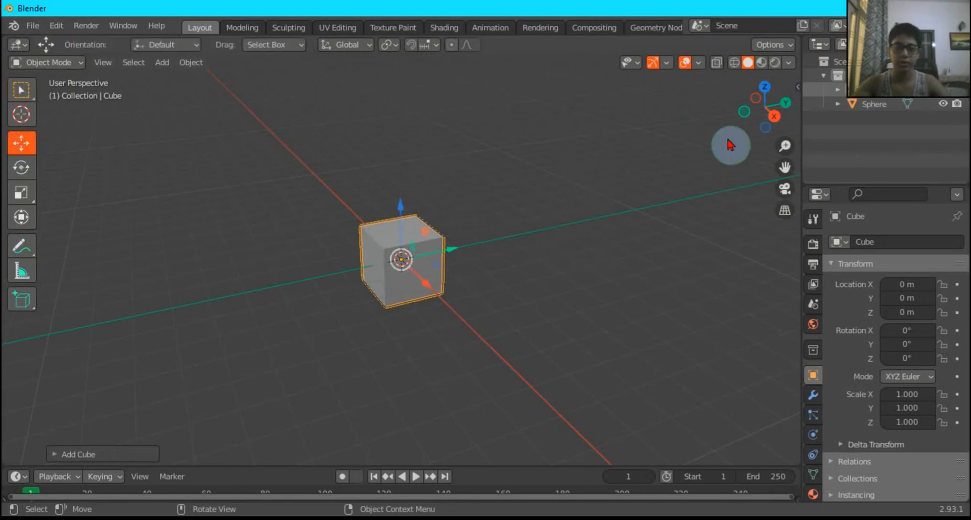
click(774, 116)
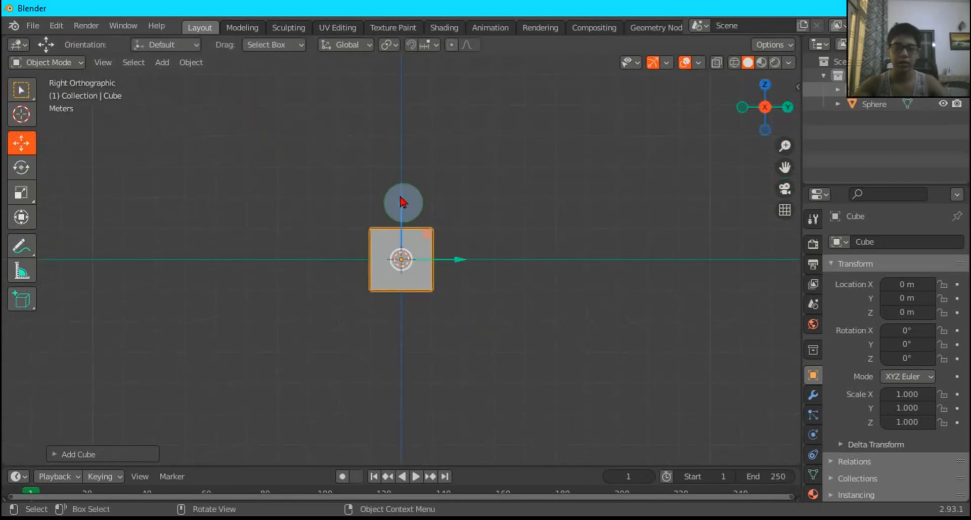
drag(402, 202, 410, 228)
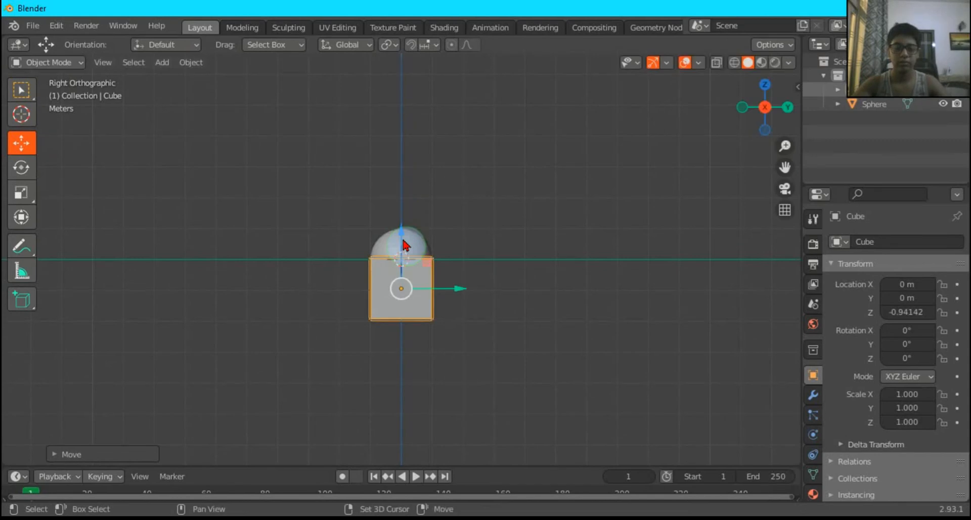
Bring up the Bool Tool add-on beside the 3D viewport and make room for it
click(407, 239)
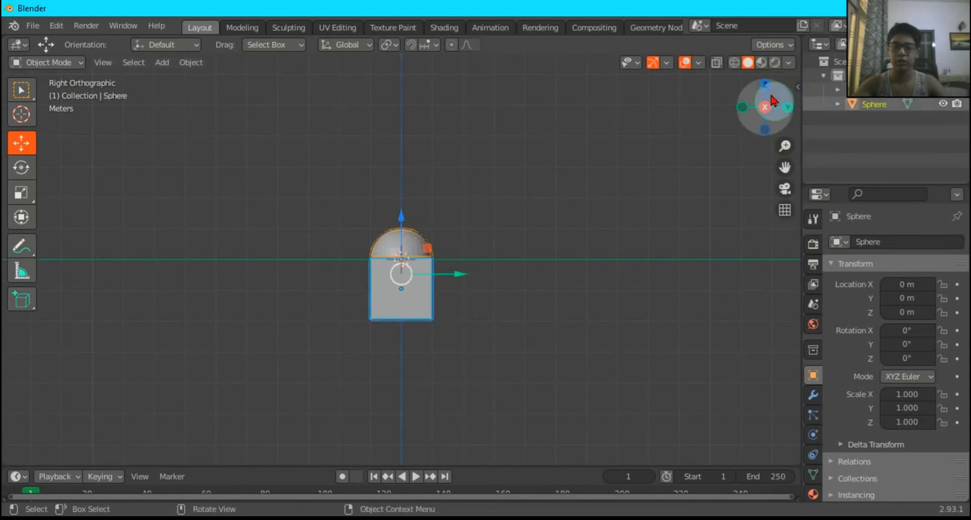
key(alt+a)
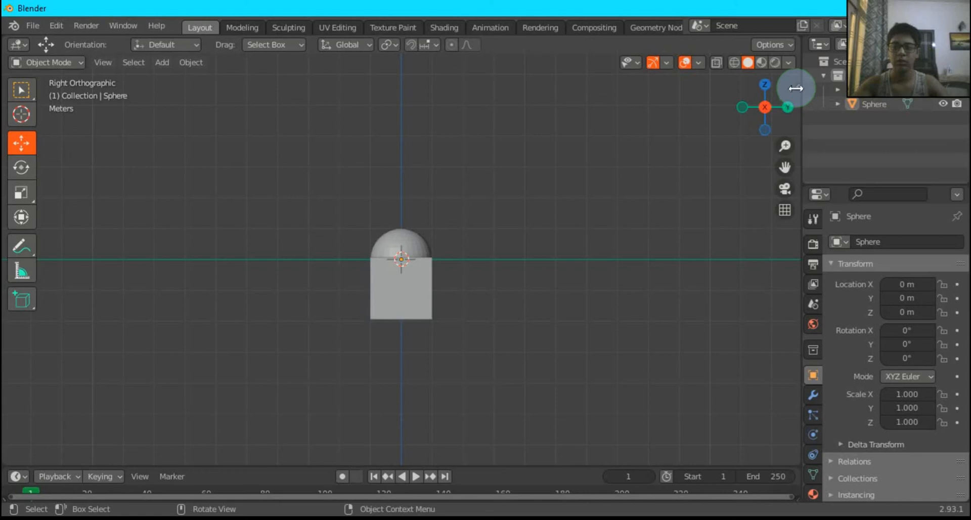
click(782, 87)
click(390, 286)
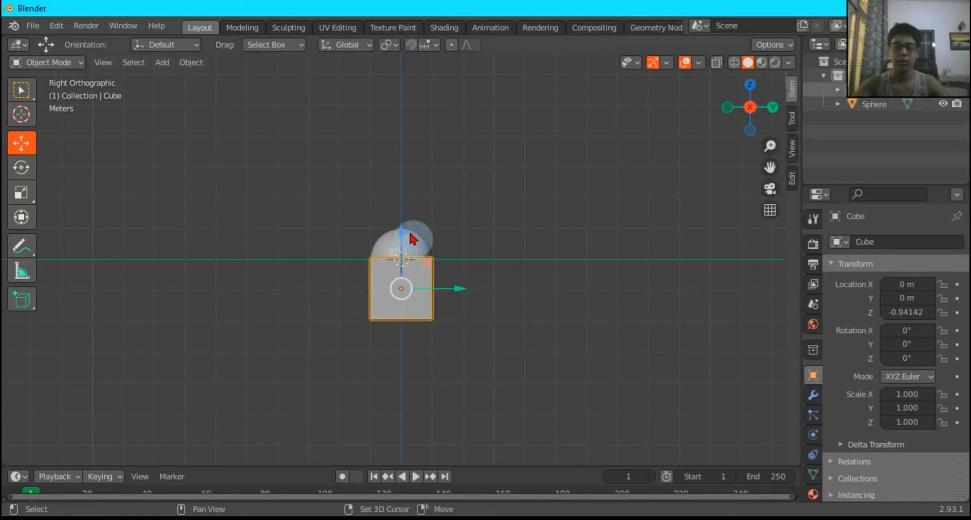
shift+click(415, 242)
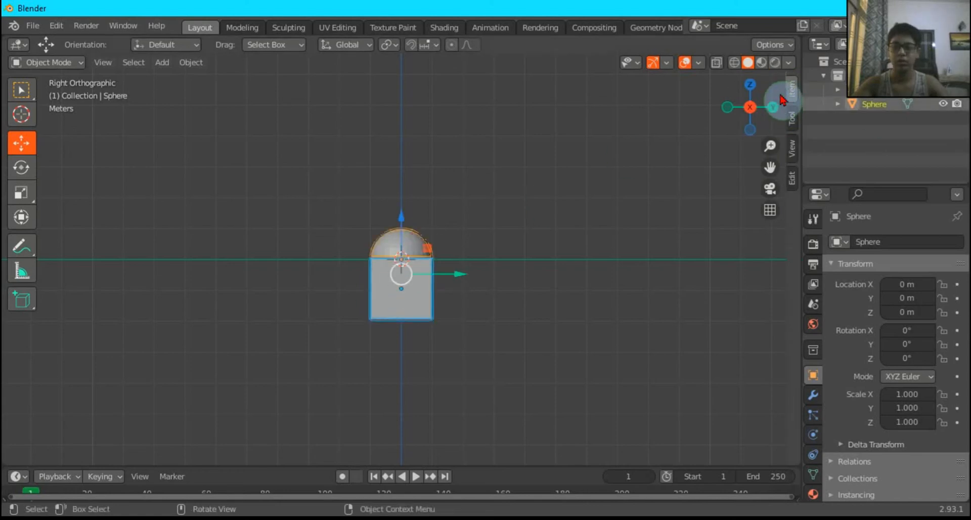
click(792, 178)
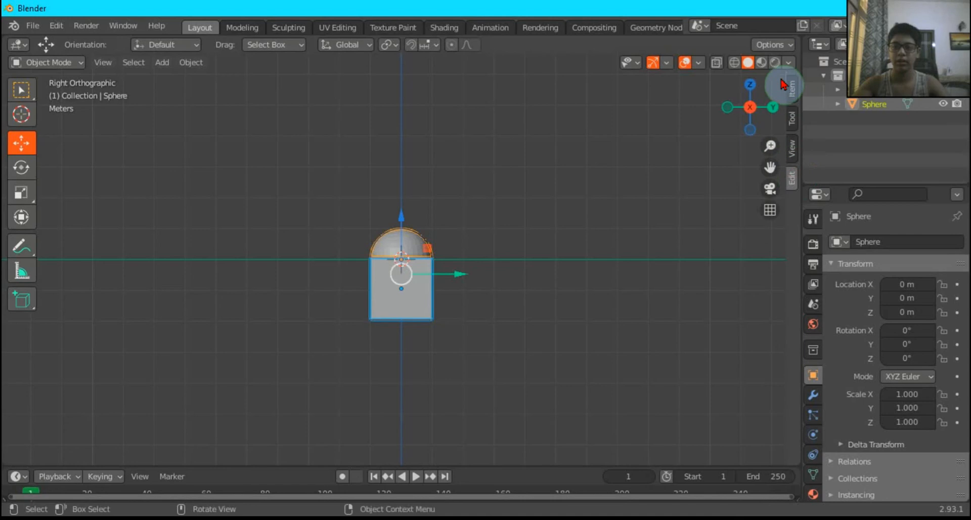
key(alt+a)
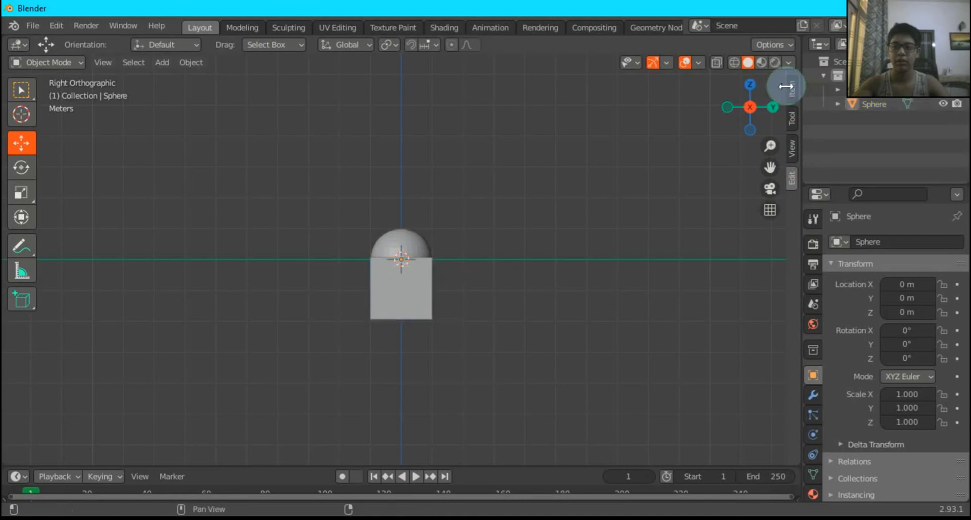
drag(785, 82, 727, 81)
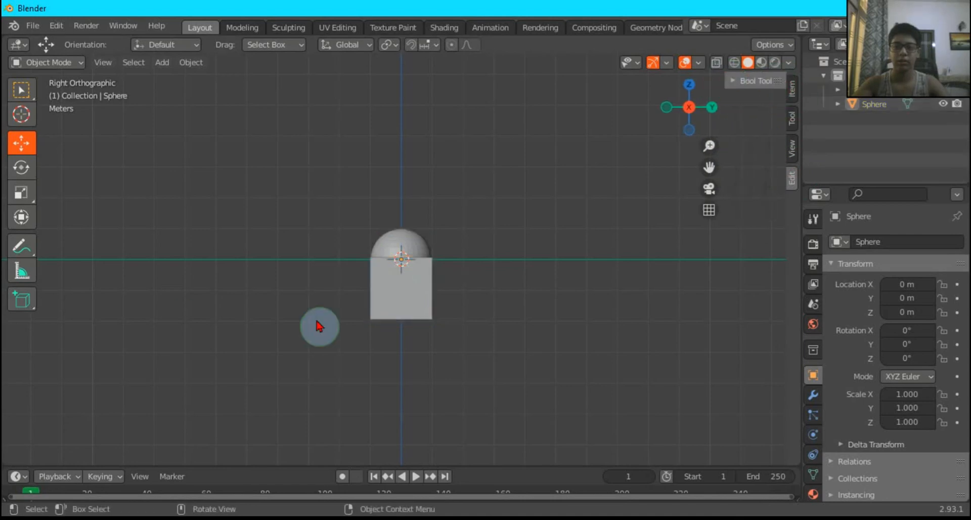
Subtract the cube from the sphere with the Auto Boolean Difference operation, leaving a dome
click(384, 292)
shift+click(415, 241)
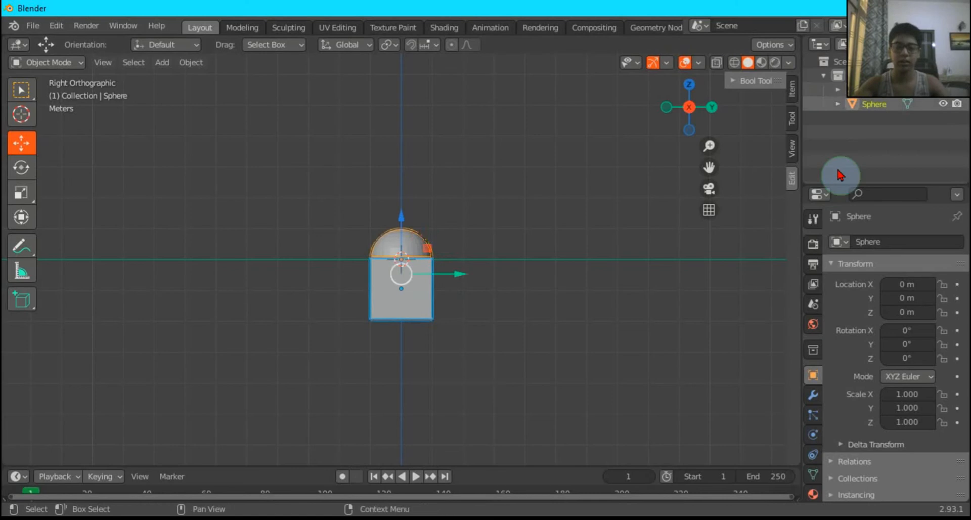
click(754, 82)
click(756, 115)
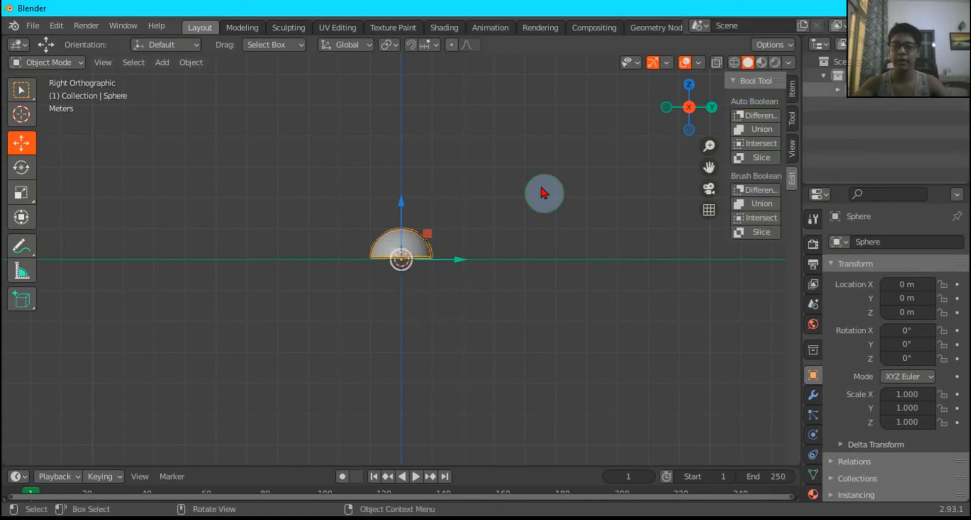
Add a torus around the base of the dome at the world origin
drag(694, 132, 723, 215)
drag(688, 108, 688, 110)
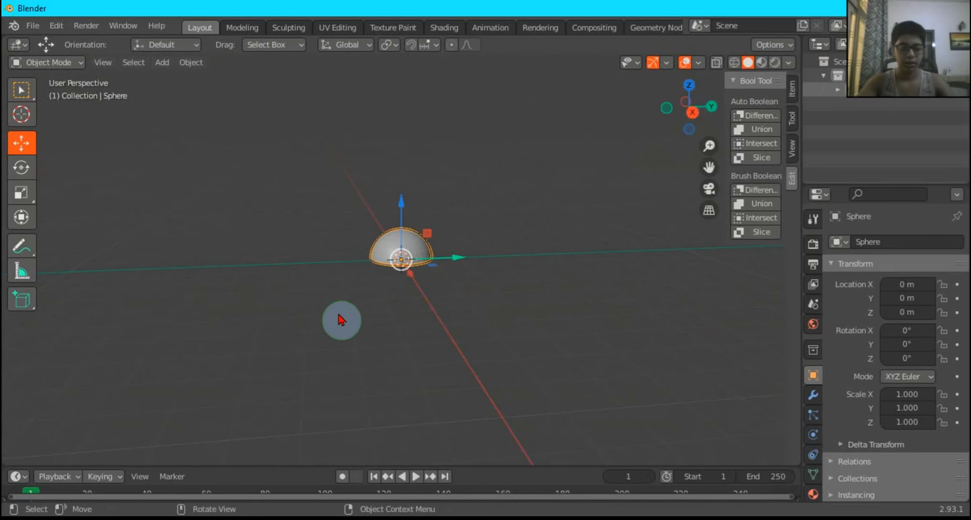
key(shift+a)
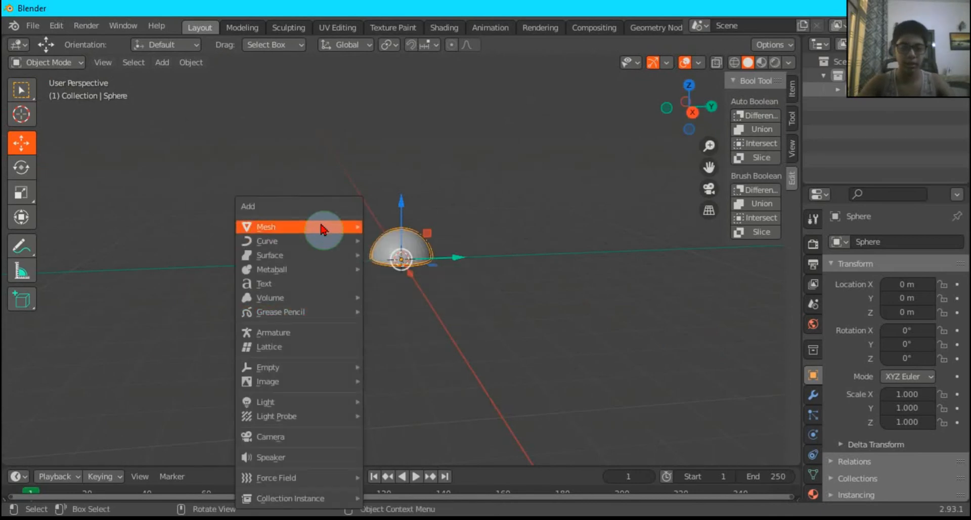
mouse_move(321, 226)
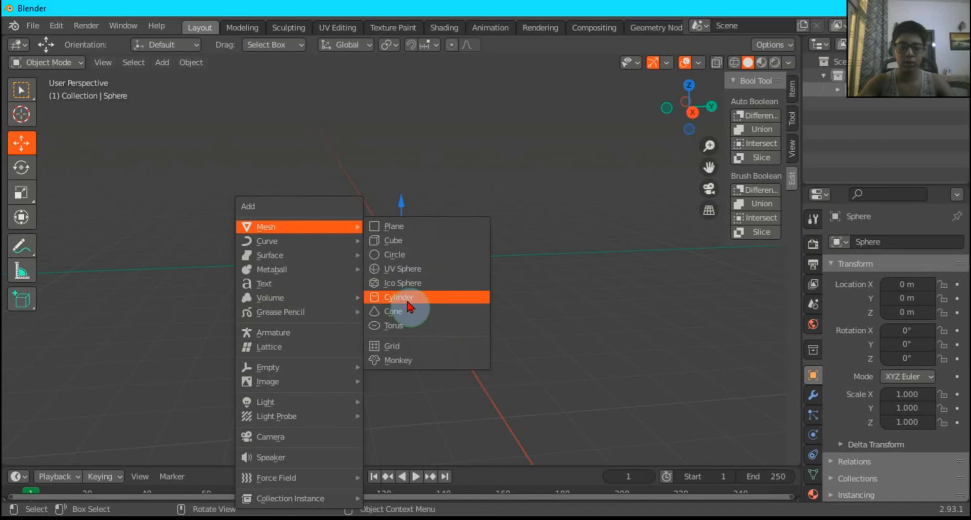
click(408, 326)
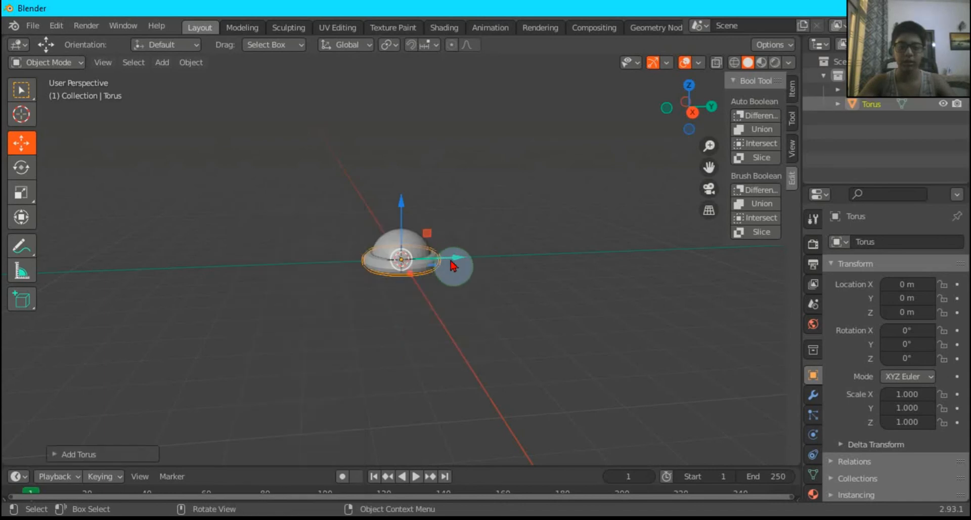
Hollow out the dome by pasting a copy of it, lowering the copies' offset slightly along Z and subtracting it with Auto Boolean Difference
click(414, 248)
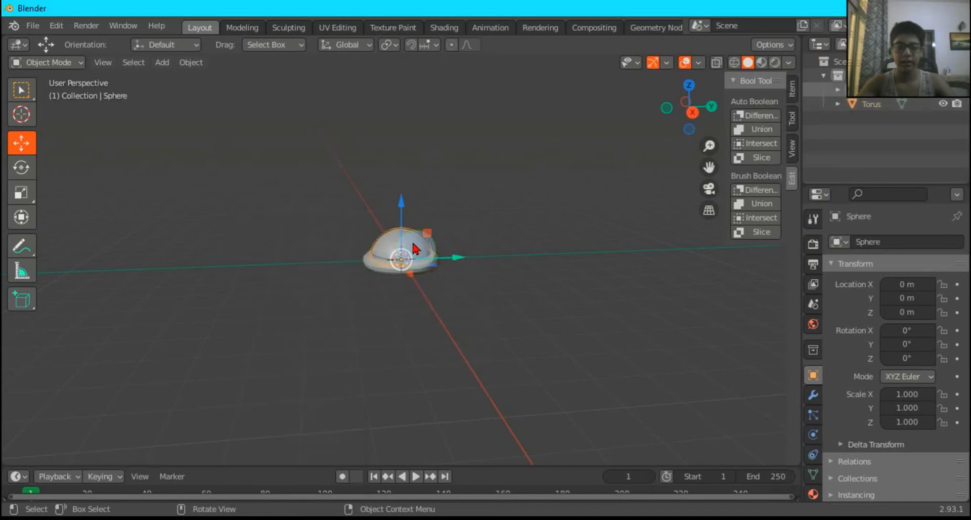
click(689, 130)
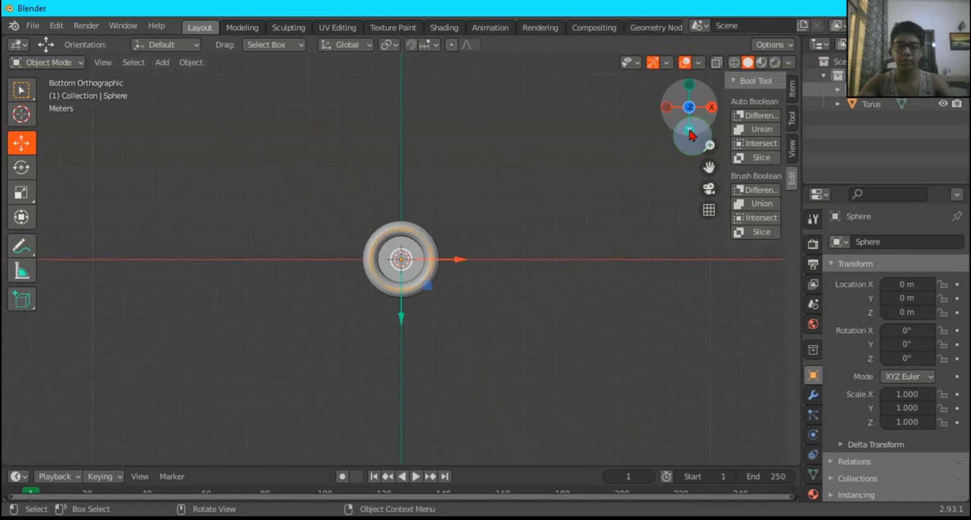
key(ctrl+v)
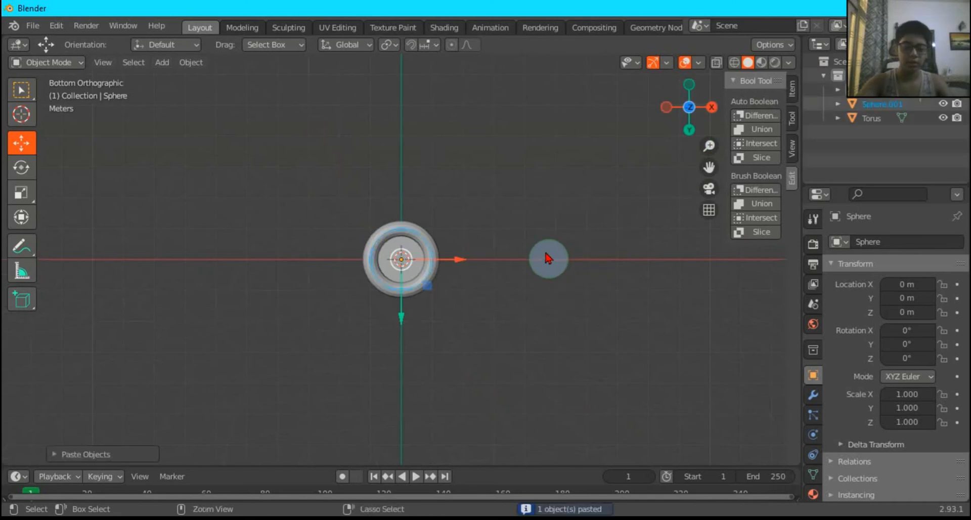
drag(670, 117, 568, 282)
drag(406, 207, 408, 213)
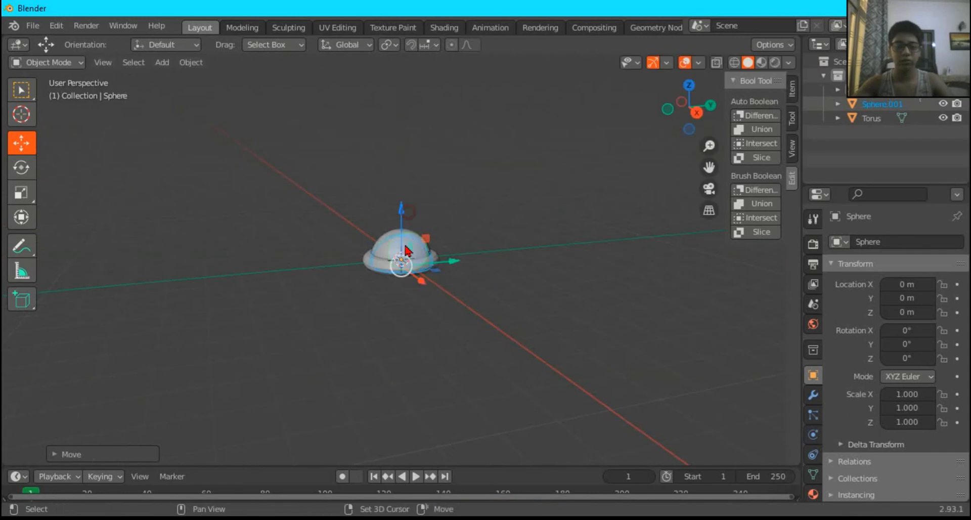
click(763, 124)
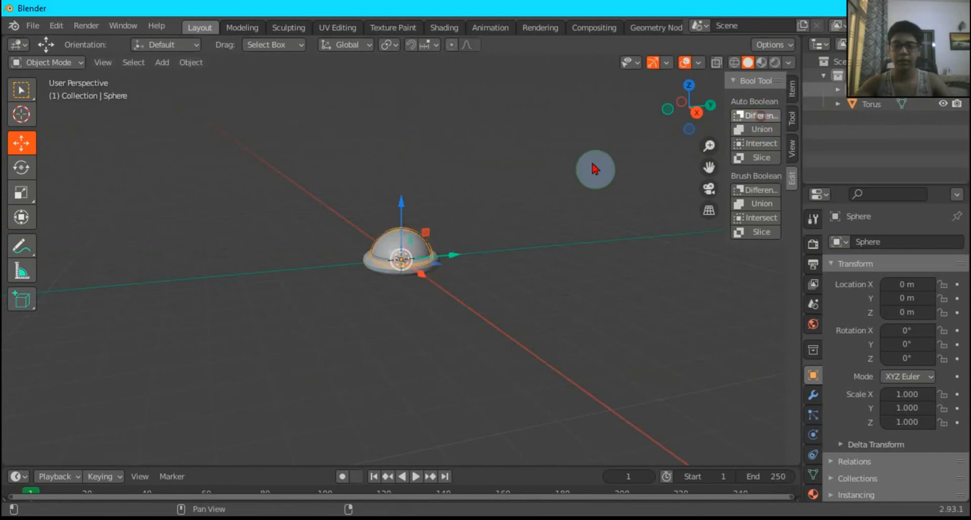
Move the torus about 10.4 m aside along Y to examine the hollow dome, and return its Y location to 0 m
drag(688, 82, 493, 198)
click(423, 256)
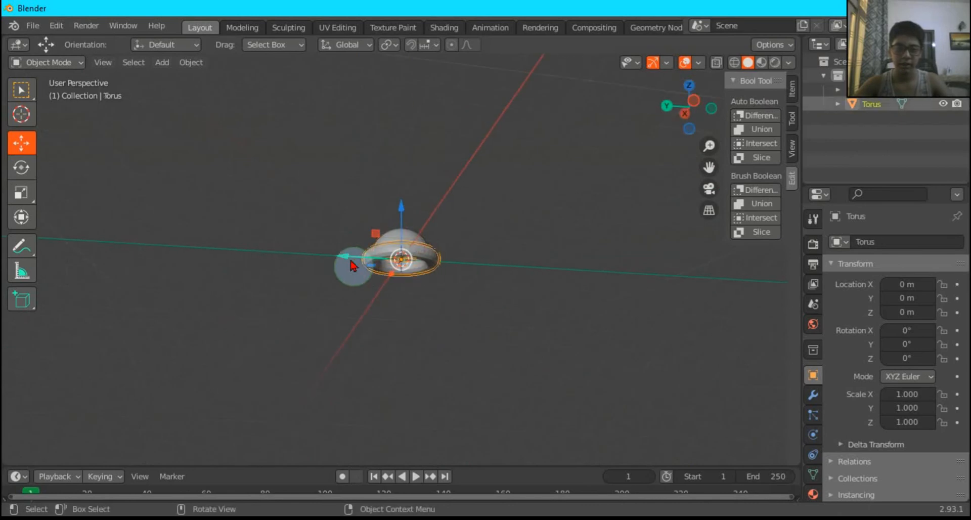
drag(352, 264, 784, 265)
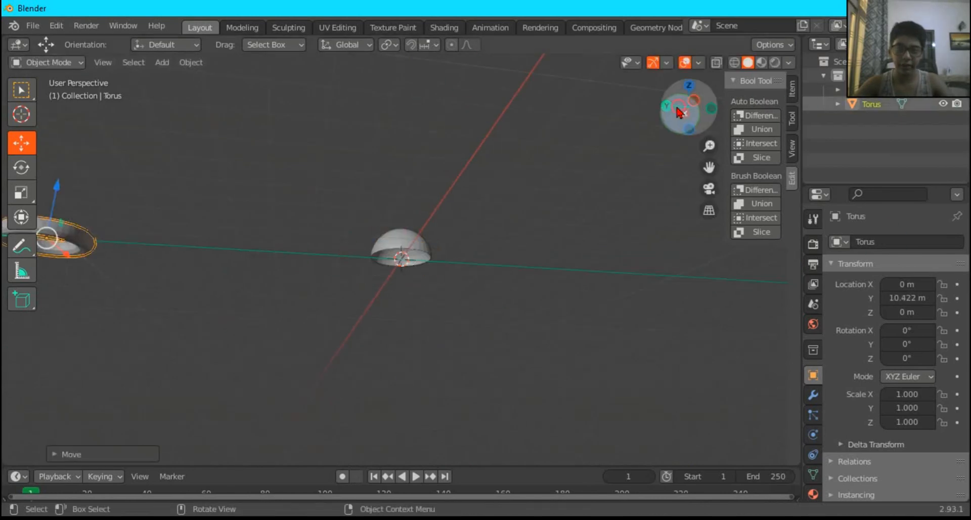
drag(680, 112, 858, 353)
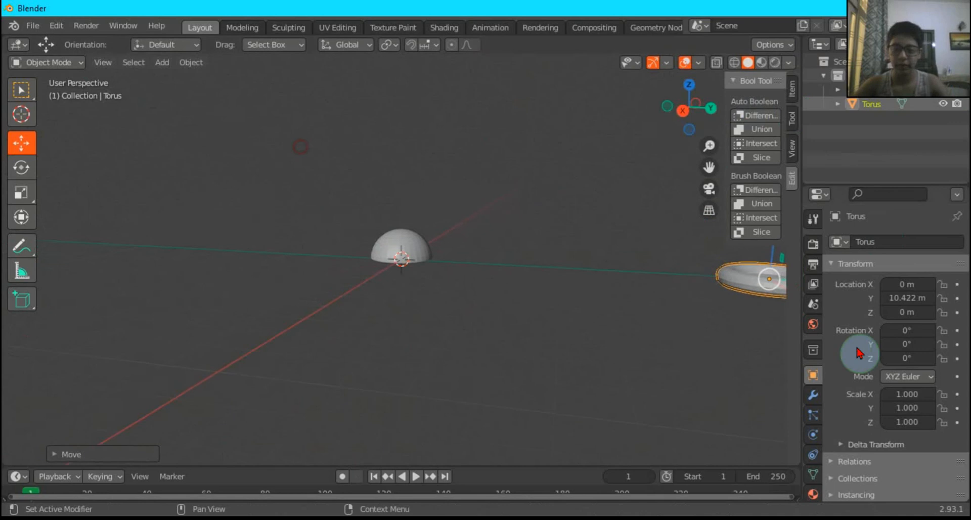
click(915, 300)
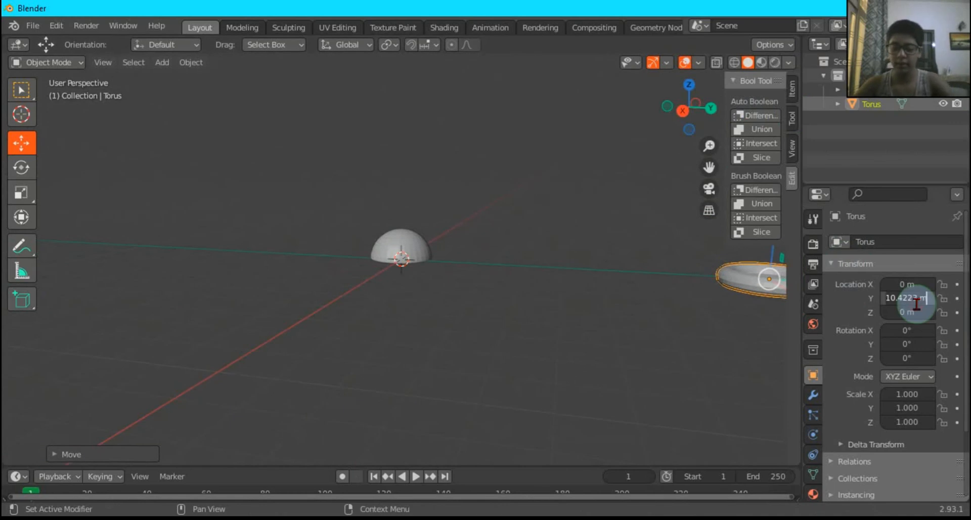
text(0)
key(Return)
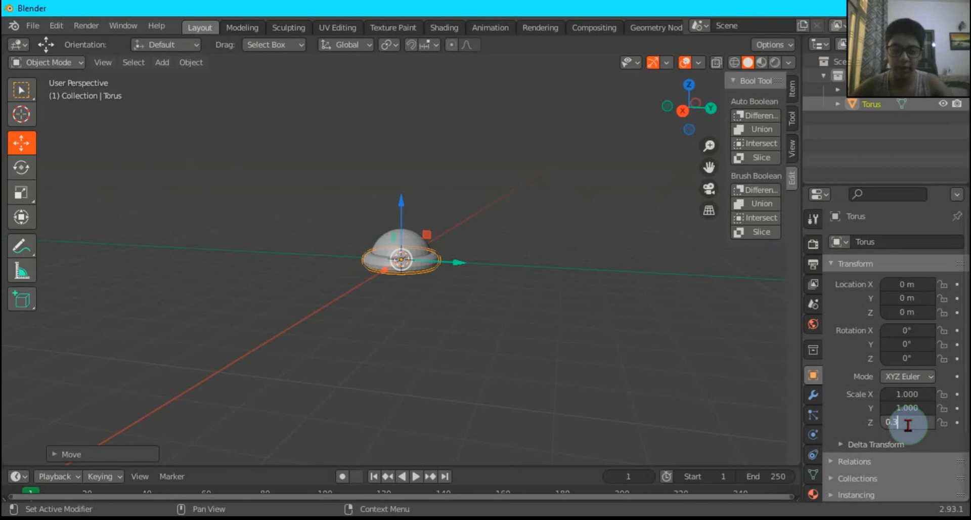
Flatten the torus by setting its Z scale to 0.3, and deselect it
key(Return)
drag(676, 112, 474, 348)
click(476, 340)
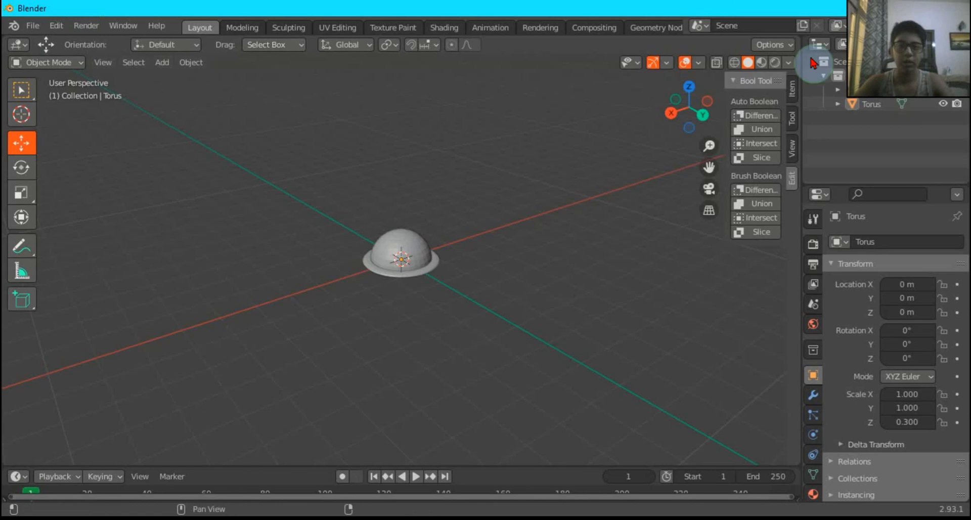
Widen the torus by setting its Y and X scale to 1.5
click(413, 280)
click(908, 407)
text(1.0)
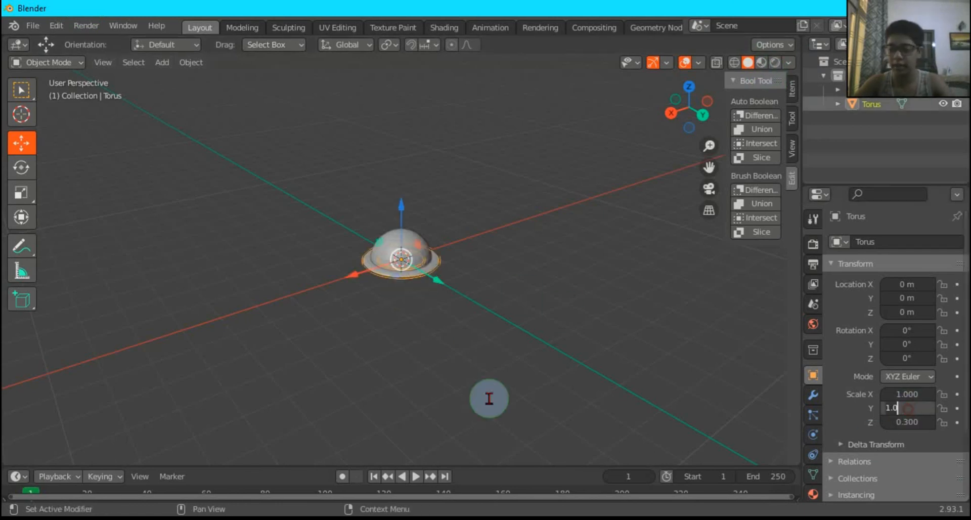
text(.5)
key(Return)
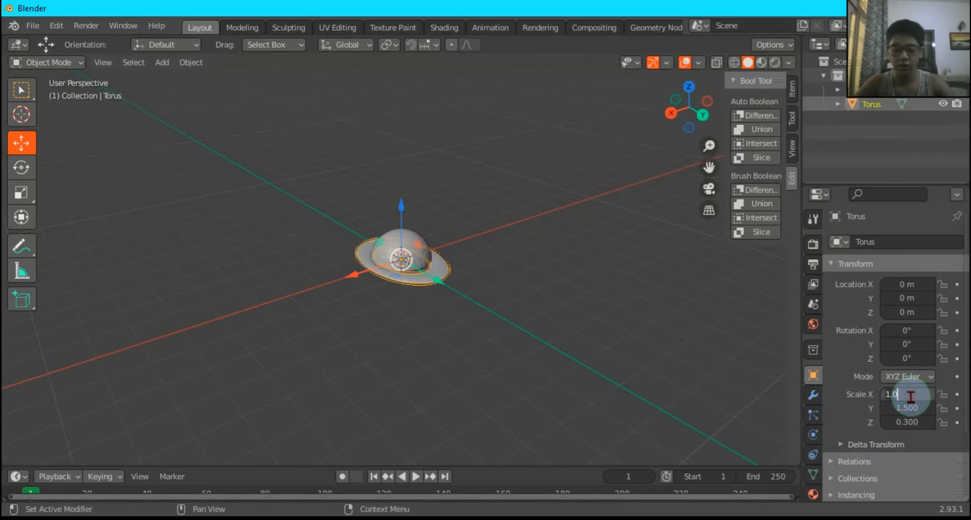
text(.5)
key(Return)
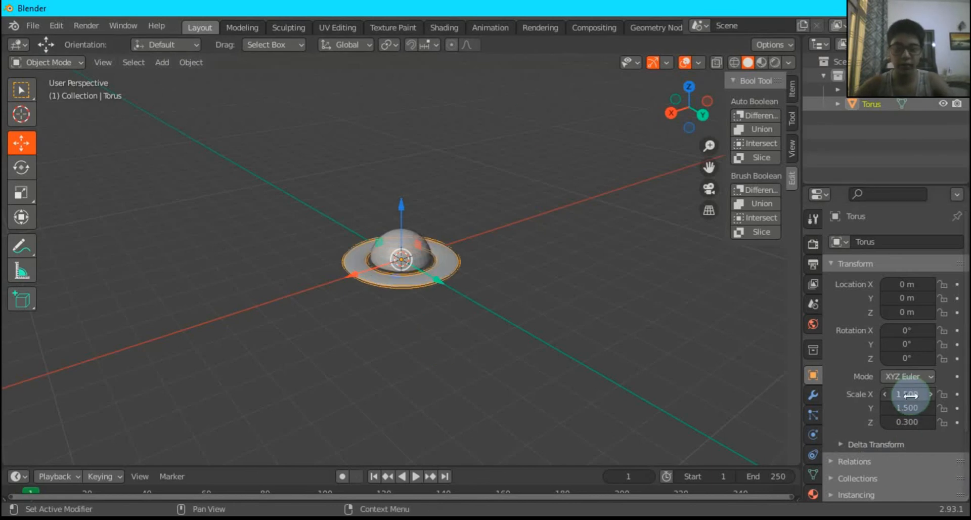
Widen the dome by setting its X and Y scale to 1.3, and deselect it
click(426, 262)
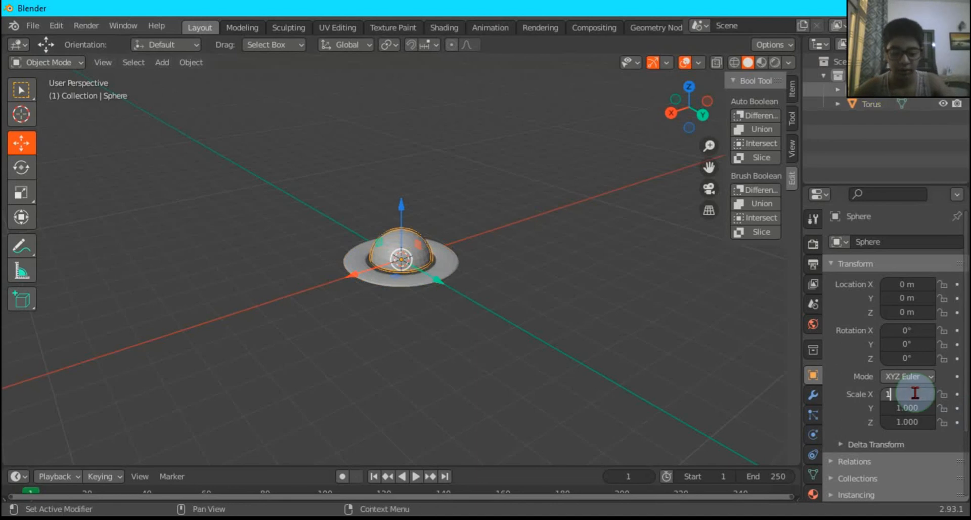
key(Return)
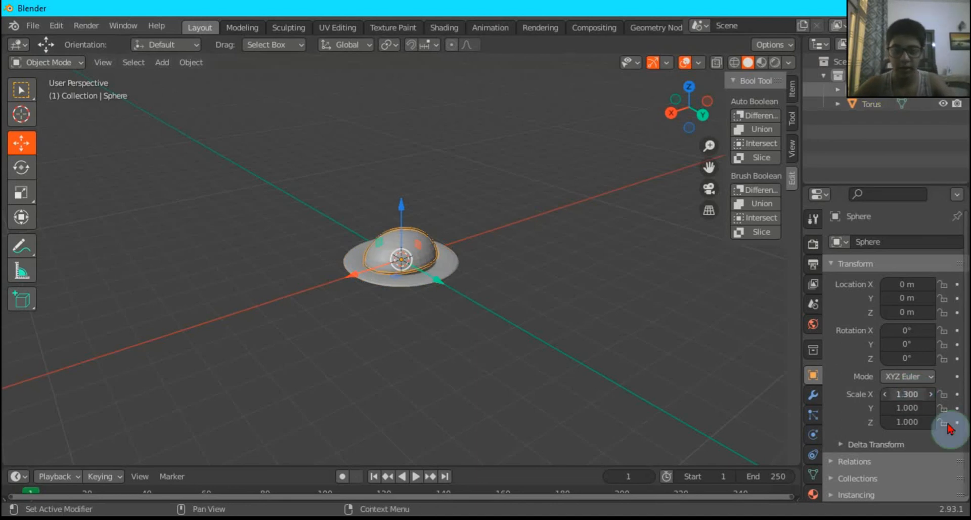
click(913, 407)
text(1.3)
key(Return)
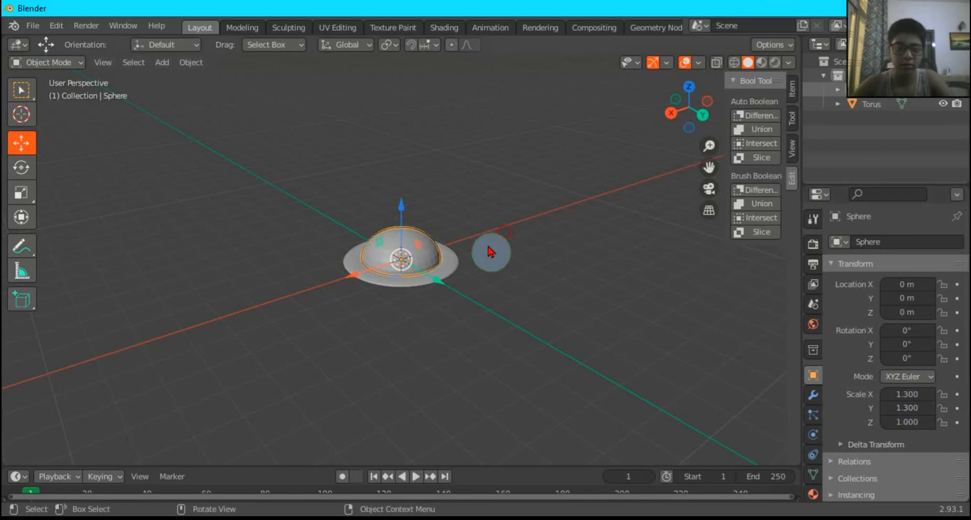
click(323, 244)
Show the viewport in Material Preview shading and put the dome into Edit Mode with face selection
click(761, 63)
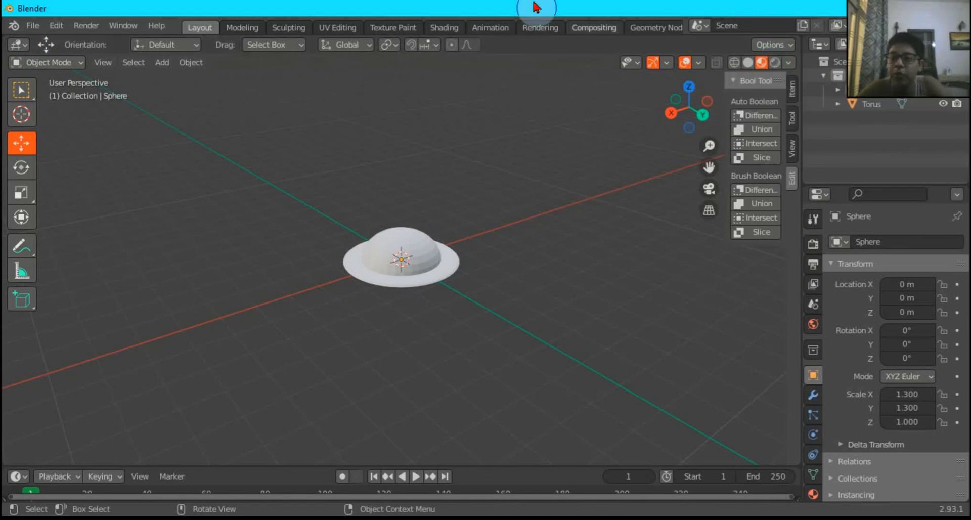
click(31, 62)
click(51, 95)
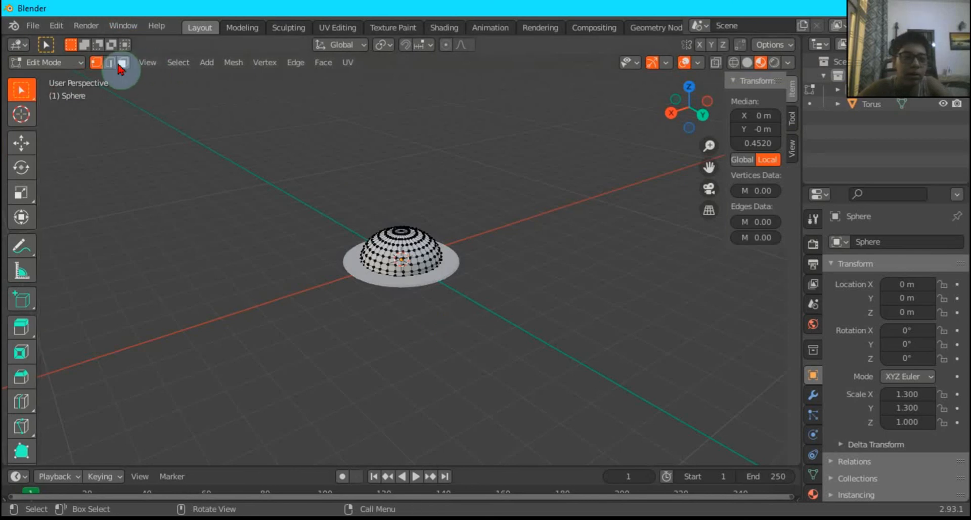
click(122, 62)
Select the band of faces around the dome's whole lower edge, adding to the selection from every side with box and circle select
drag(407, 266, 435, 275)
drag(695, 107, 628, 156)
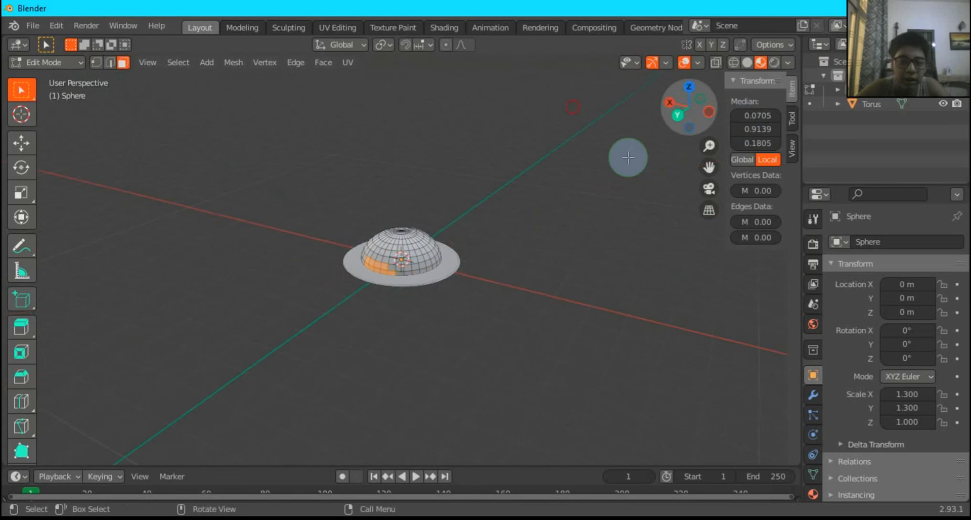
shift+drag(384, 268, 460, 305)
drag(696, 119, 616, 205)
key(c)
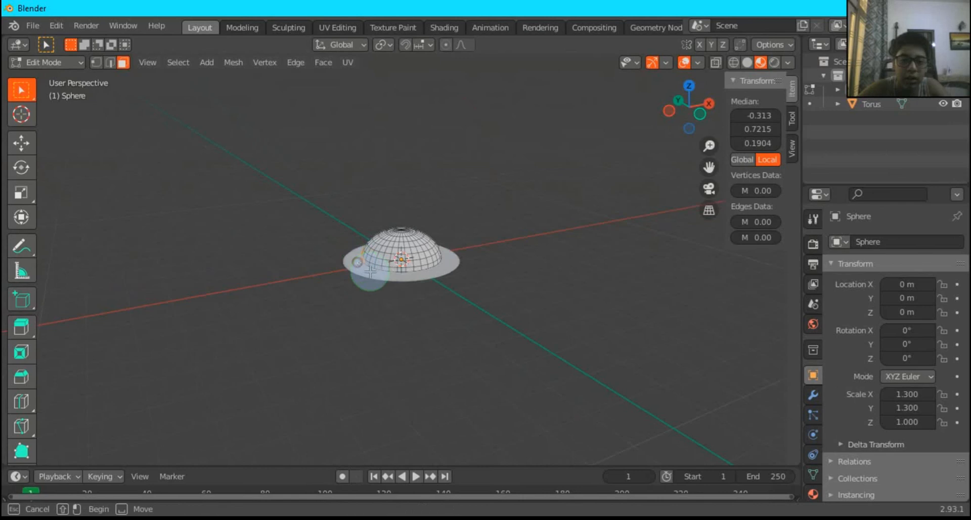
shift+drag(407, 292, 478, 307)
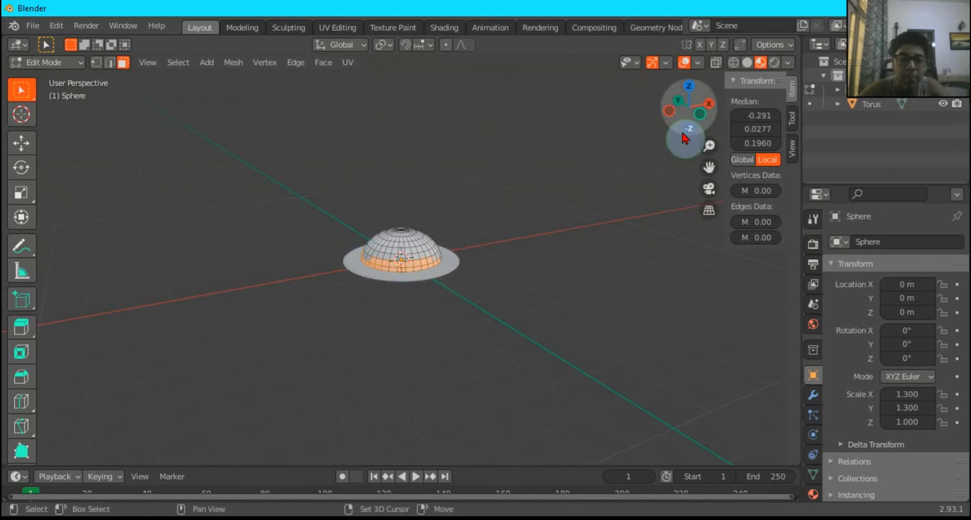
mouse_move(696, 130)
mouse_down()
mouse_move(721, 137)
mouse_move(708, 121)
mouse_up()
key(c)
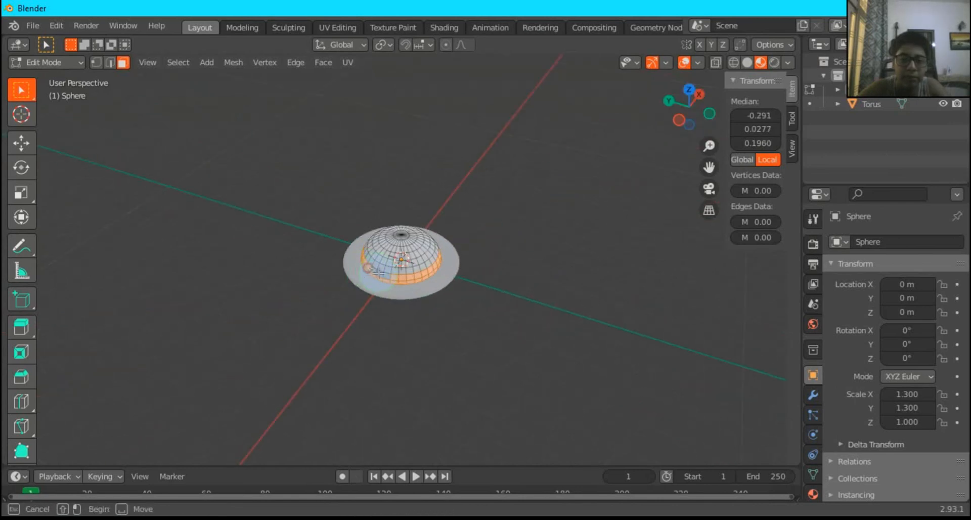
drag(396, 292, 373, 266)
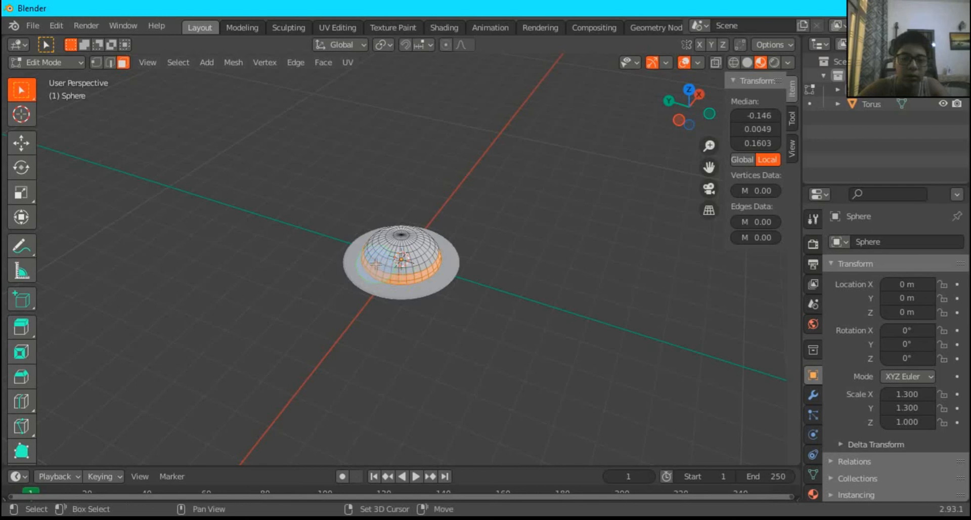
drag(690, 104, 504, 175)
key(c)
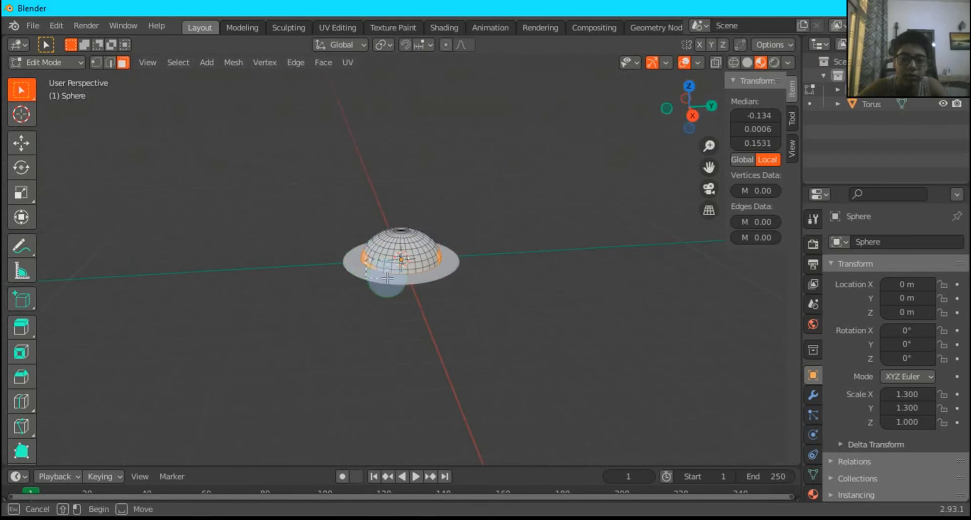
shift+drag(372, 279, 441, 265)
drag(685, 113, 599, 175)
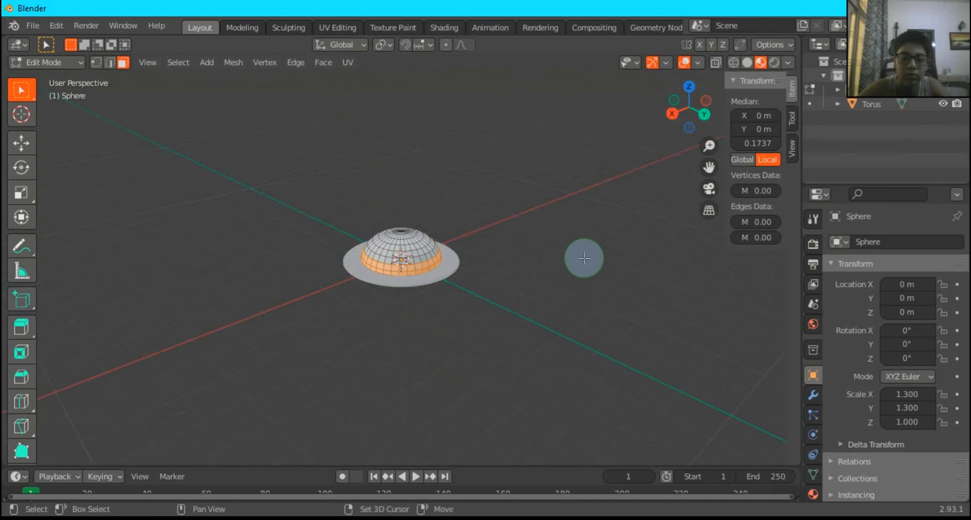
Create a new material for the dome and give it a dark brown base color
click(812, 494)
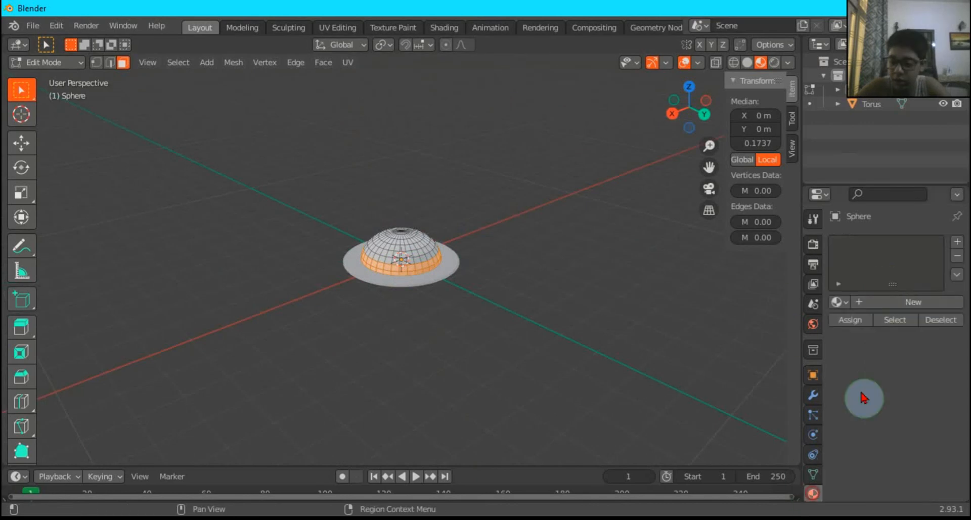
click(884, 301)
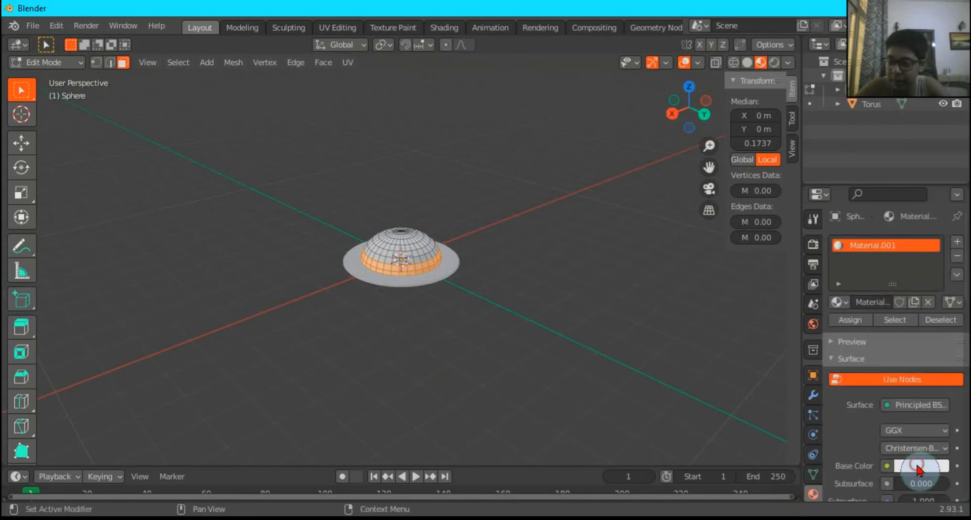
click(919, 467)
mouse_move(853, 329)
mouse_down()
mouse_move(845, 294)
mouse_move(858, 302)
mouse_move(859, 347)
mouse_move(848, 351)
mouse_up()
drag(938, 278, 938, 315)
click(959, 426)
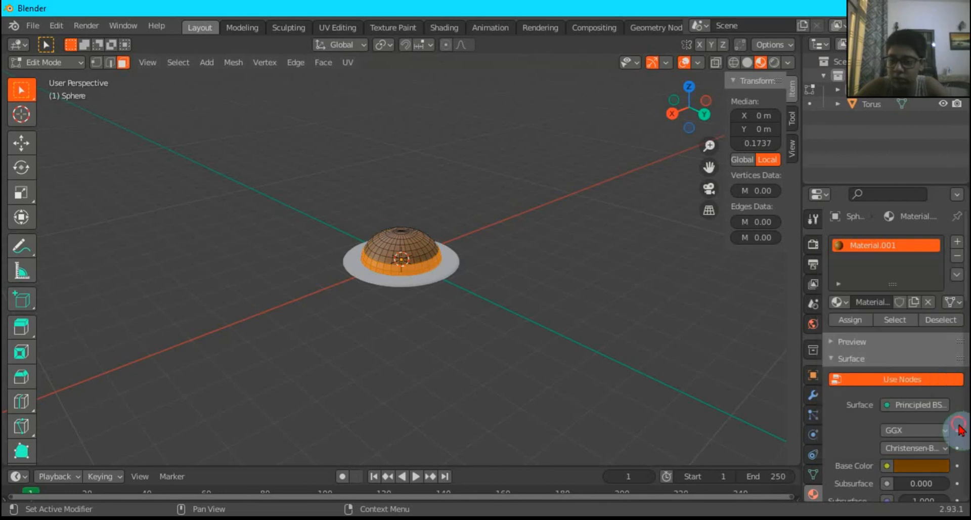
Add a second material with a yellow base color, hue 0.142 and saturation 1, assign it to the selected band, and return to Object Mode
click(955, 242)
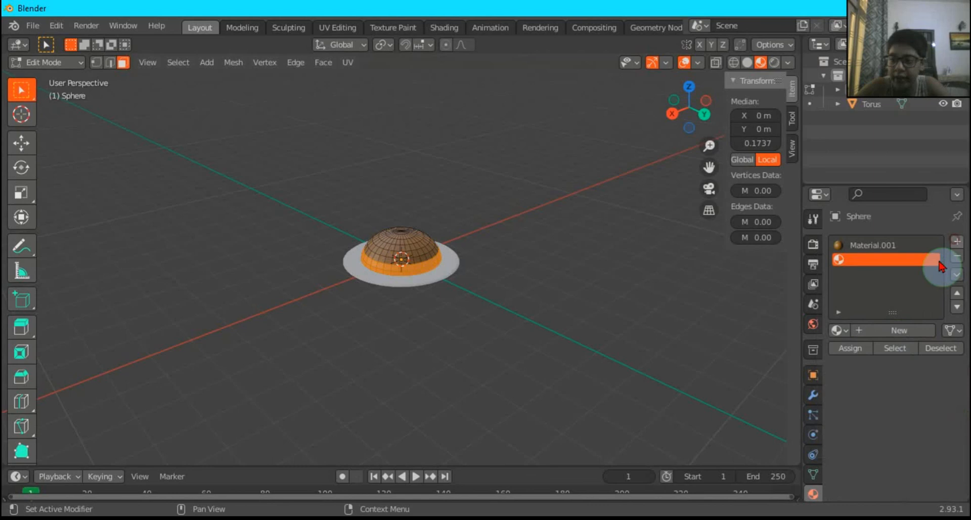
click(896, 331)
click(923, 494)
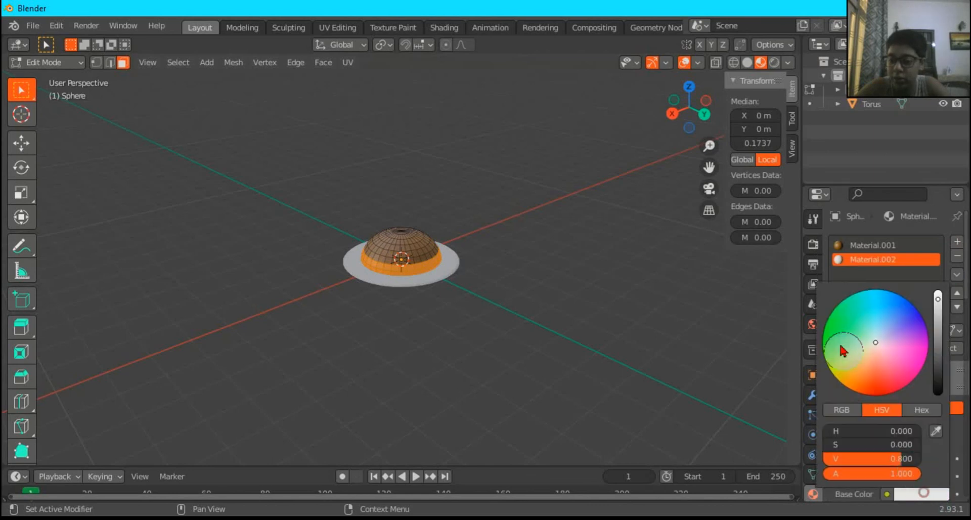
drag(869, 347, 831, 372)
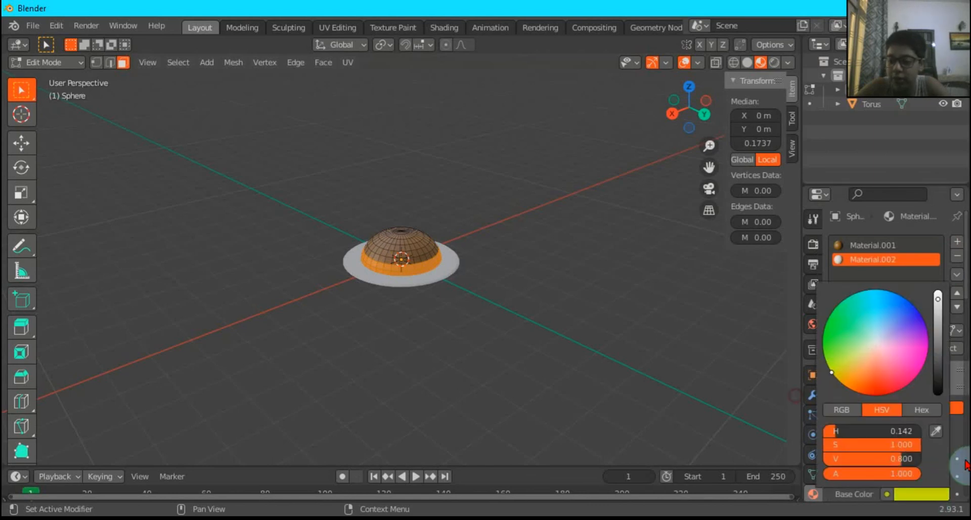
click(851, 349)
click(655, 253)
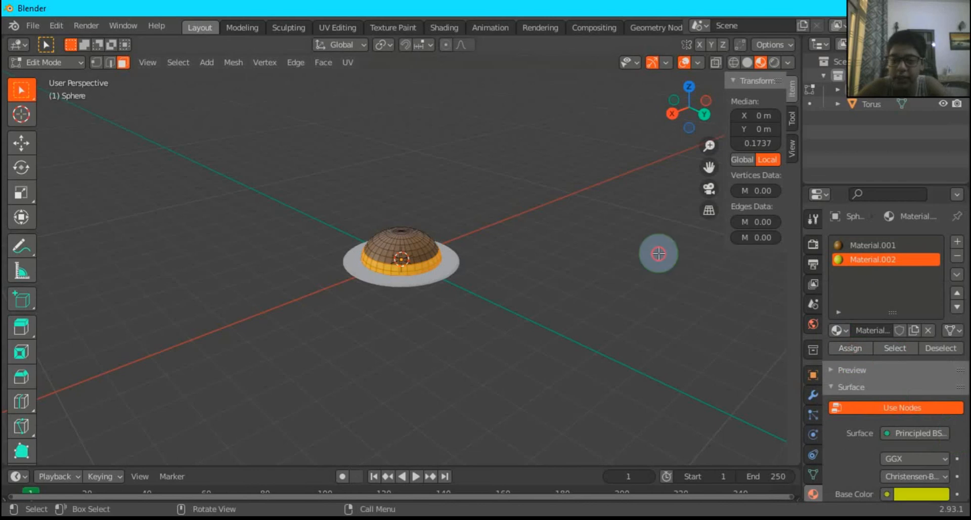
click(45, 46)
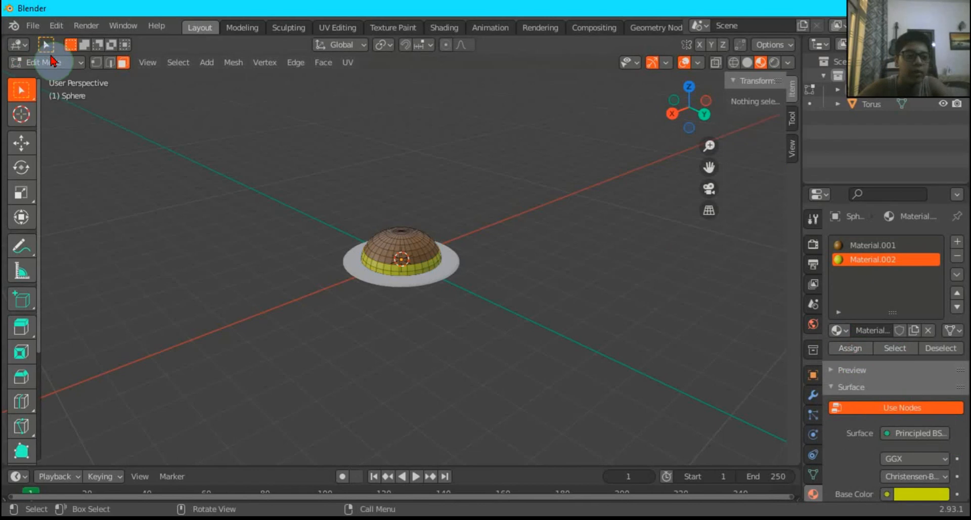
key(Tab)
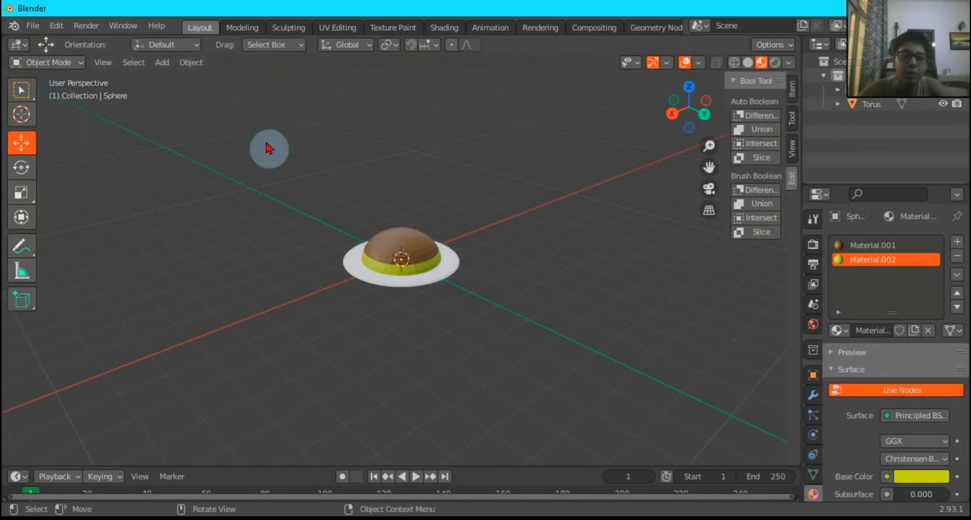
Apply the dome's existing brown material, Material.001, to the torus and deselect it
click(448, 280)
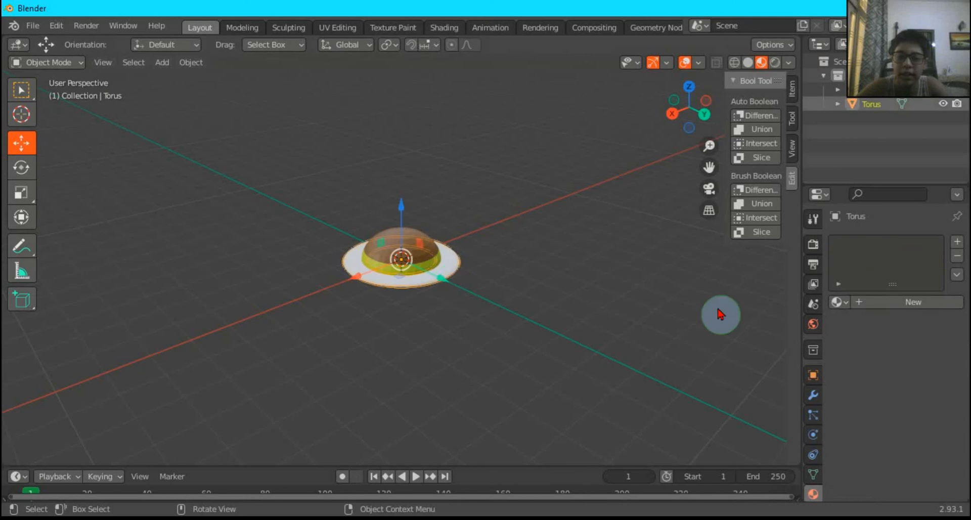
click(844, 302)
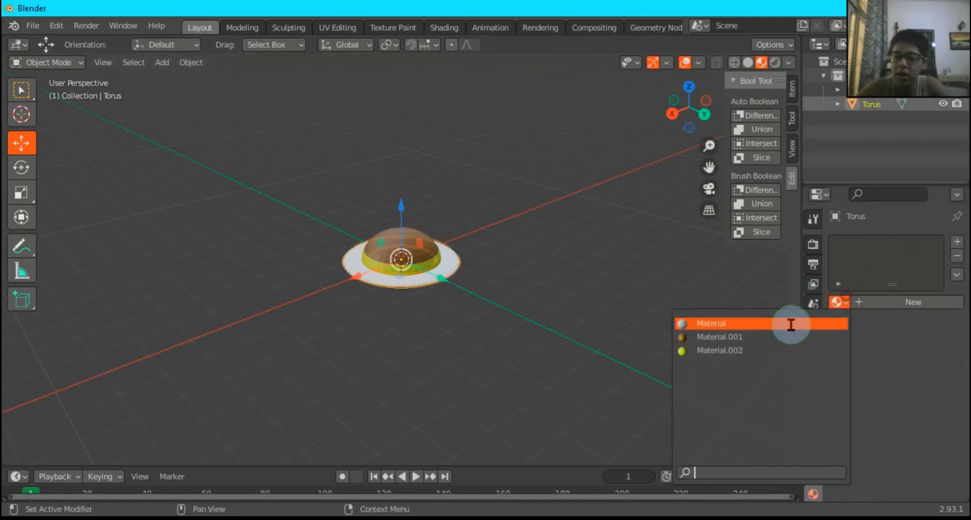
click(754, 337)
click(643, 293)
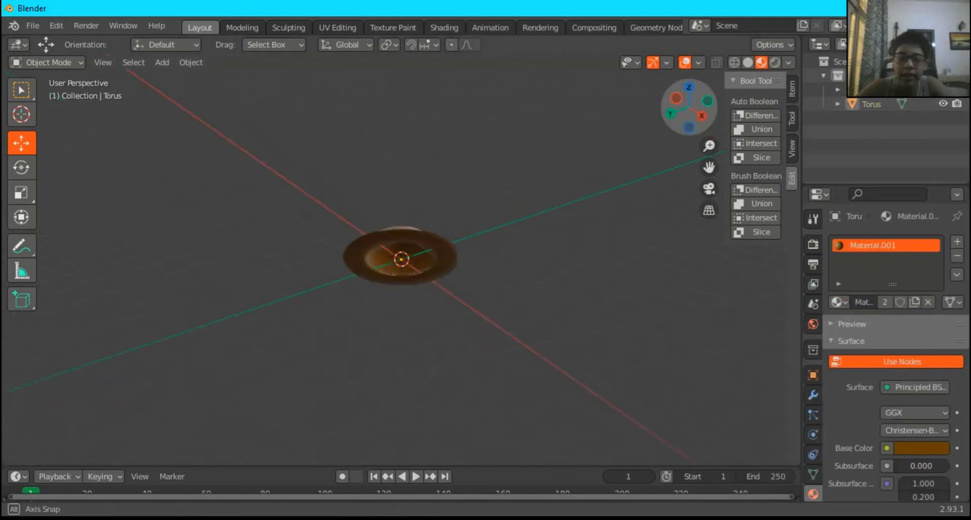